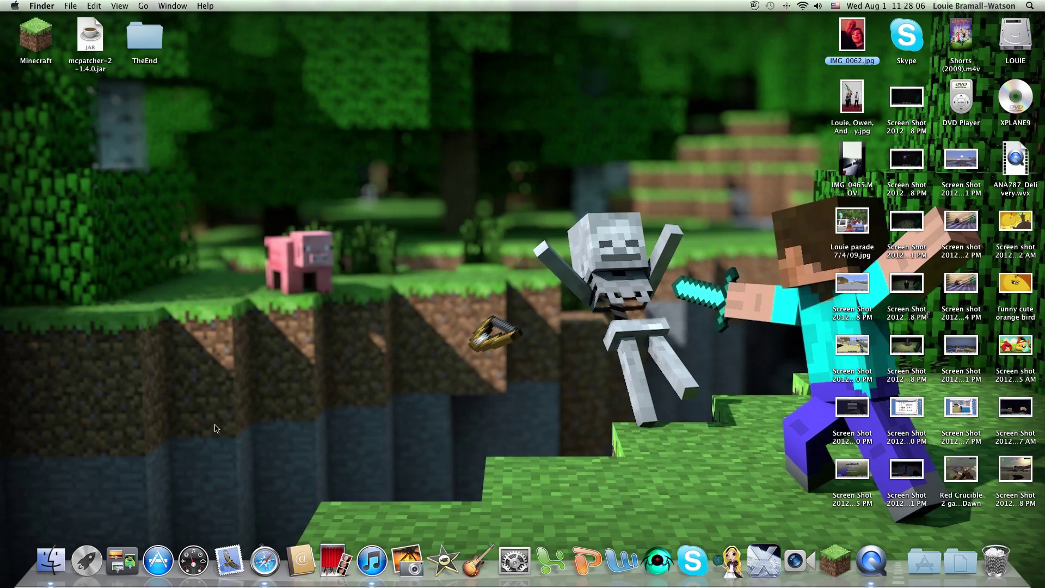
Launch mcpatcher-2-1.4.0.jar, close it again, and bring up an All My Files Finder window.
{"action": "left_click", "coordinate": [98, 38]}
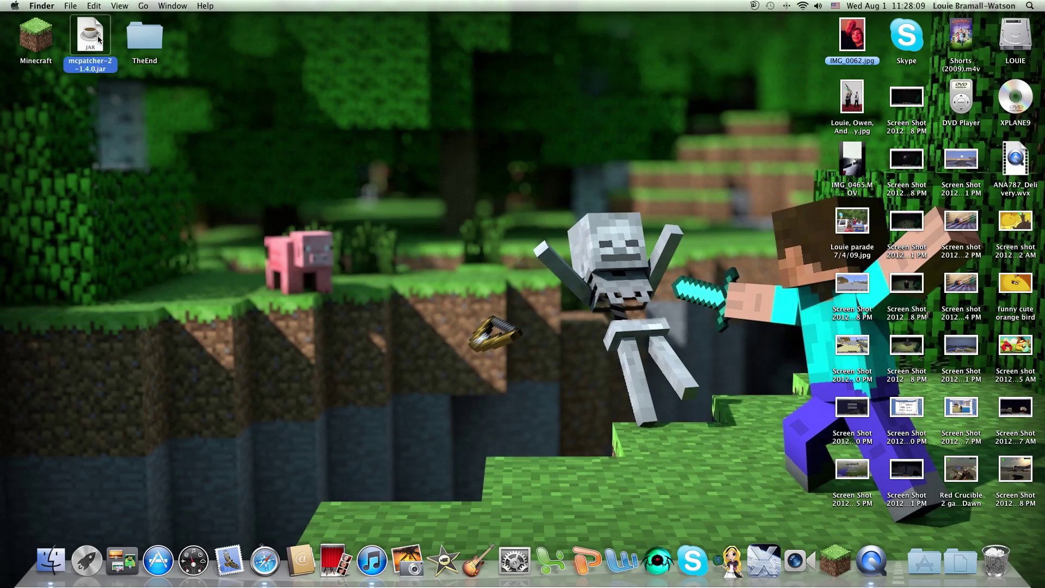
{"action": "double_click", "coordinate": [98, 38]}
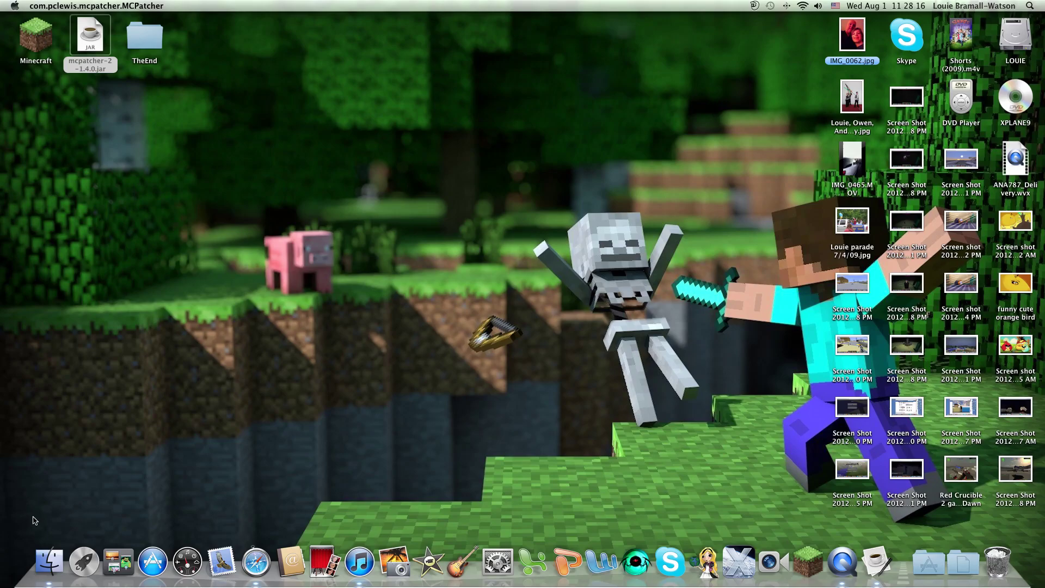
{"action": "left_click", "coordinate": [49, 560]}
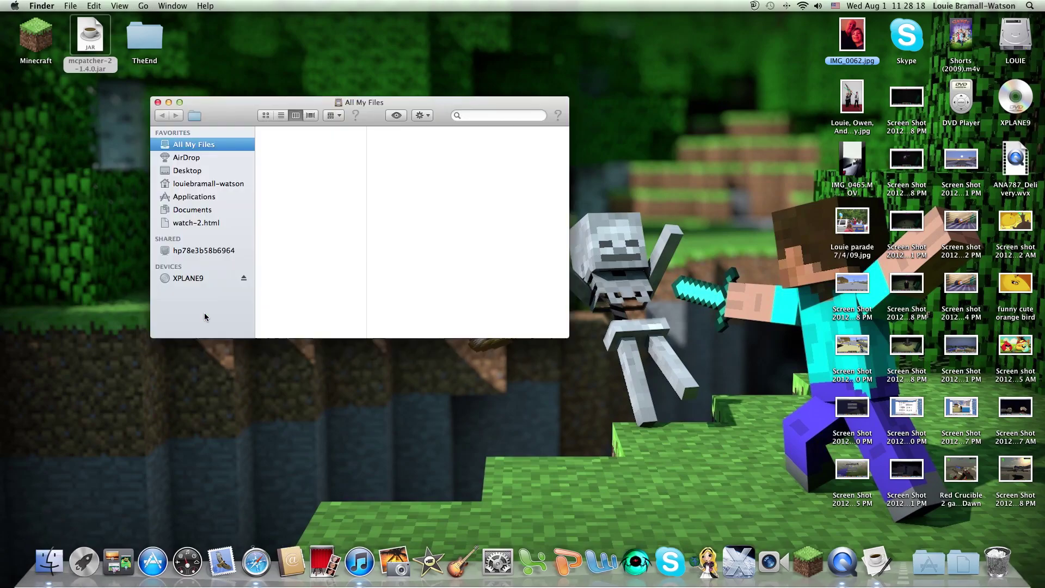
{"action": "left_click_drag", "start_coordinate": [455, 105], "coordinate": [927, 140]}
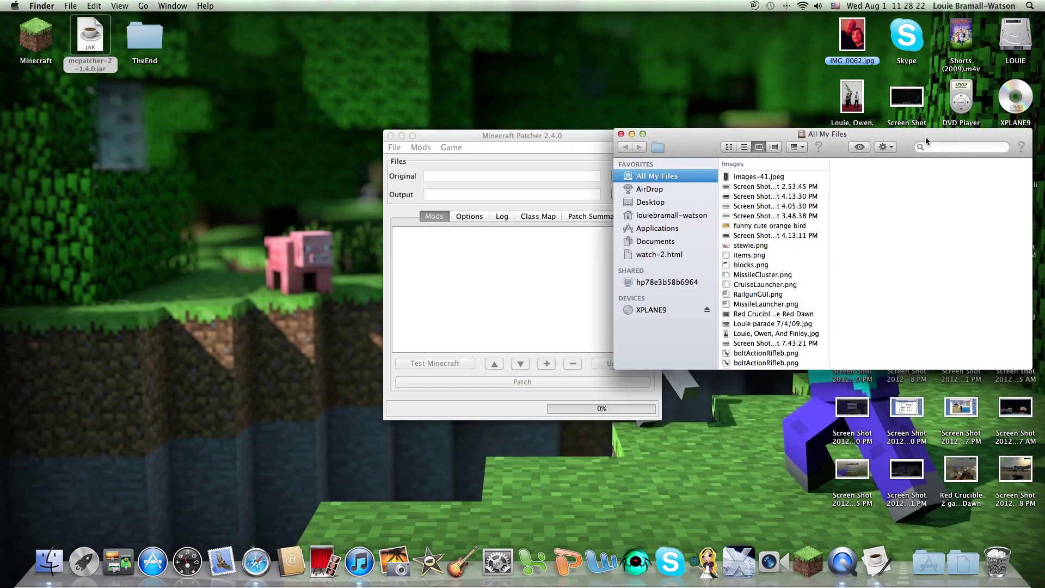
{"action": "left_click_drag", "start_coordinate": [573, 135], "coordinate": [459, 116]}
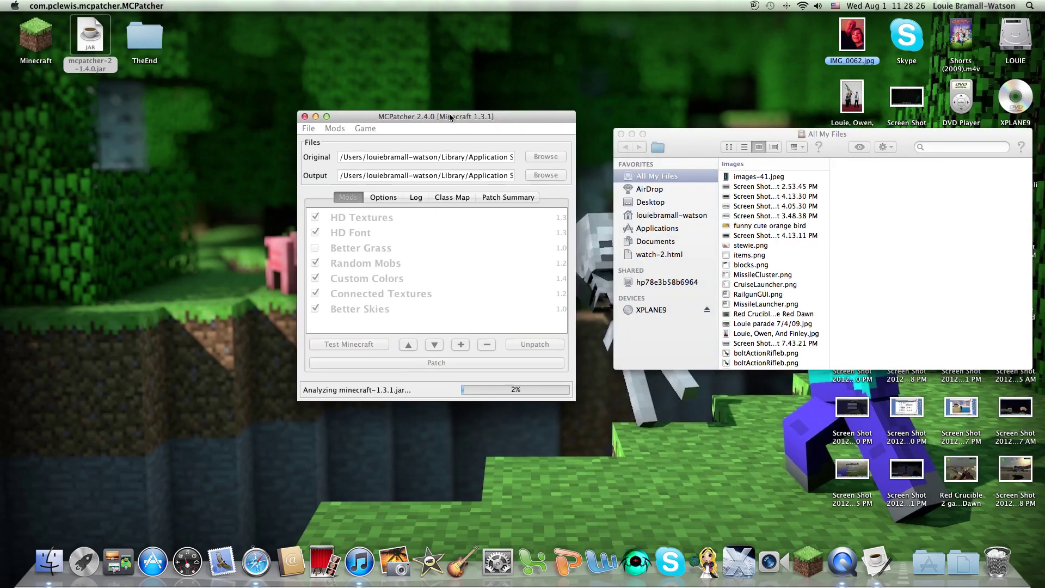
{"action": "left_click", "coordinate": [304, 116]}
{"action": "left_click_drag", "start_coordinate": [712, 135], "coordinate": [392, 99]}
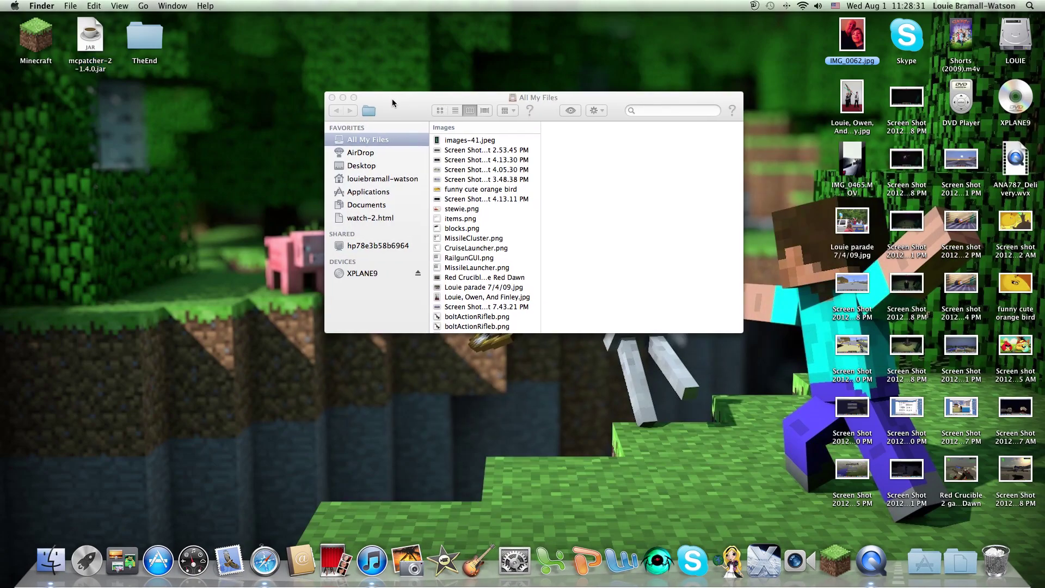
Use Go to Folder with the path ~/Library to reach the user Library folder.
{"action": "left_click", "coordinate": [146, 7]}
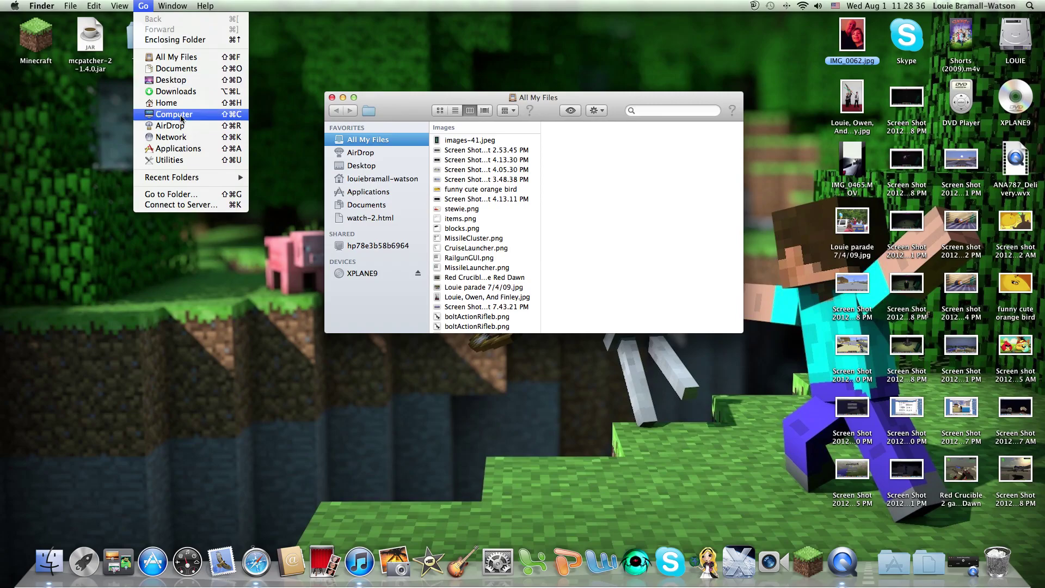
{"action": "left_click", "coordinate": [185, 195]}
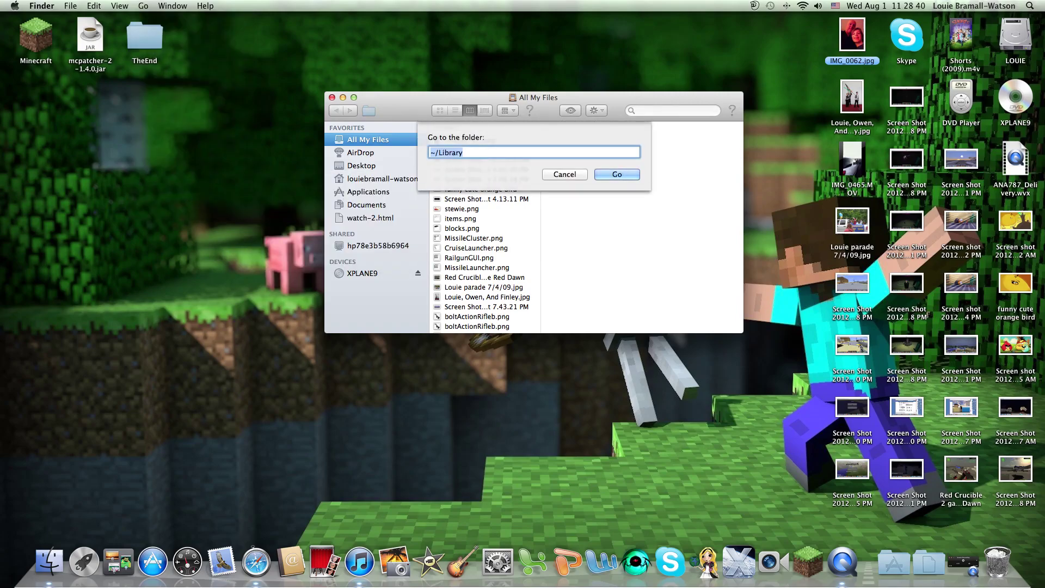
{"action": "key", "text": "BackSpace"}
{"action": "type", "text": "~"}
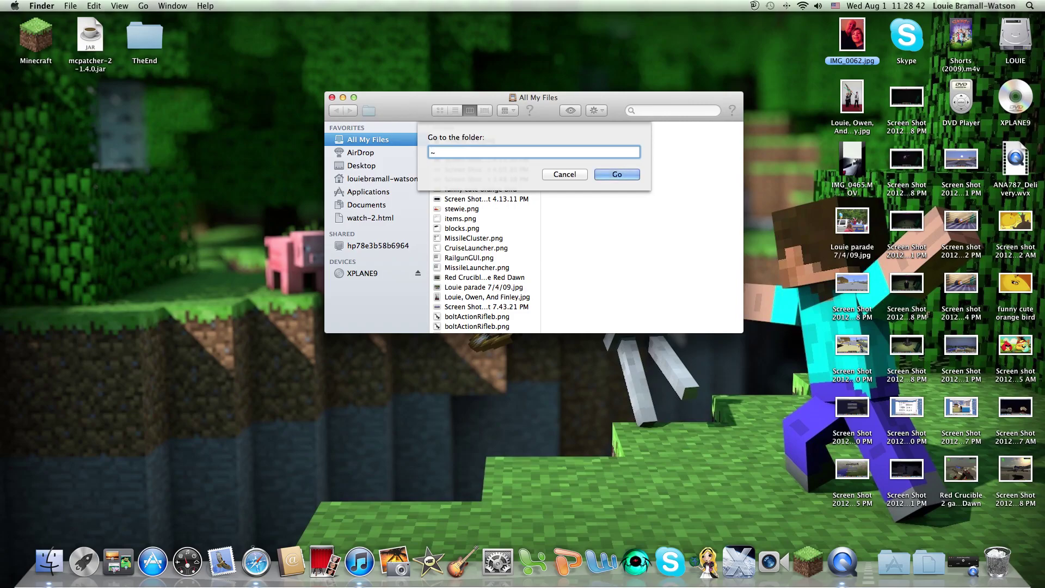
{"action": "type", "text": "/Libar"}
{"action": "key", "text": "BackSpace"}
{"action": "type", "text": "ry"}
{"action": "left_click", "coordinate": [621, 174]}
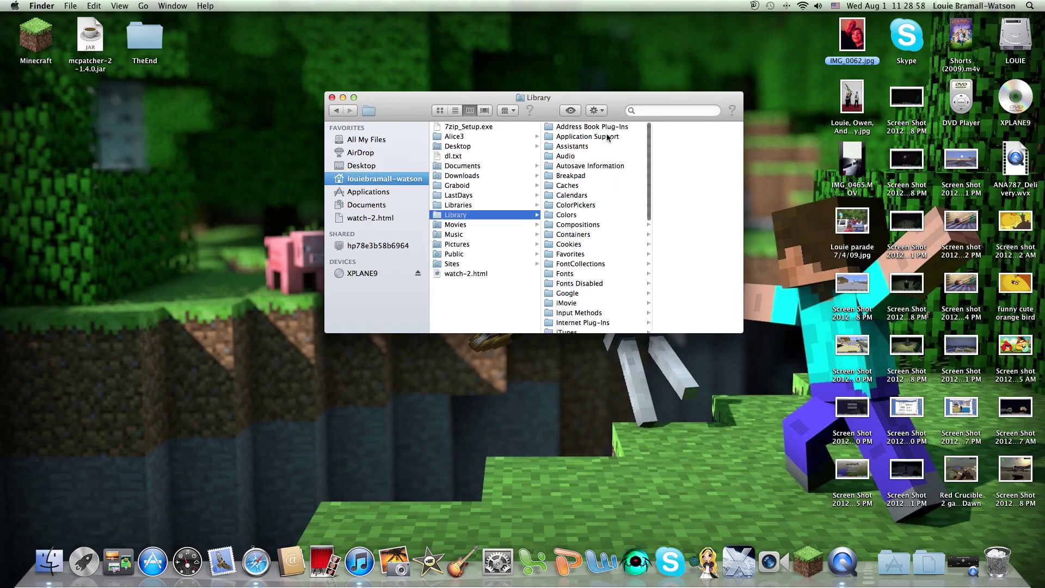
Navigate to Application Support > minecraft > texturepacks.
{"action": "left_click", "coordinate": [607, 137]}
{"action": "scroll", "coordinate": [683, 218], "scroll_direction": "down", "scroll_amount": 5}
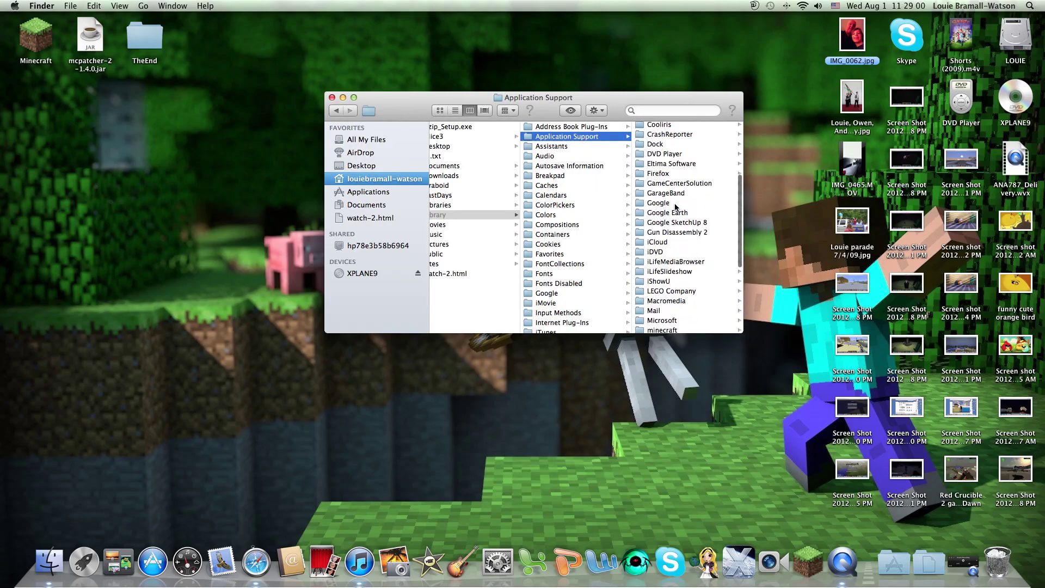
{"action": "scroll", "coordinate": [677, 264], "scroll_direction": "down", "scroll_amount": 2}
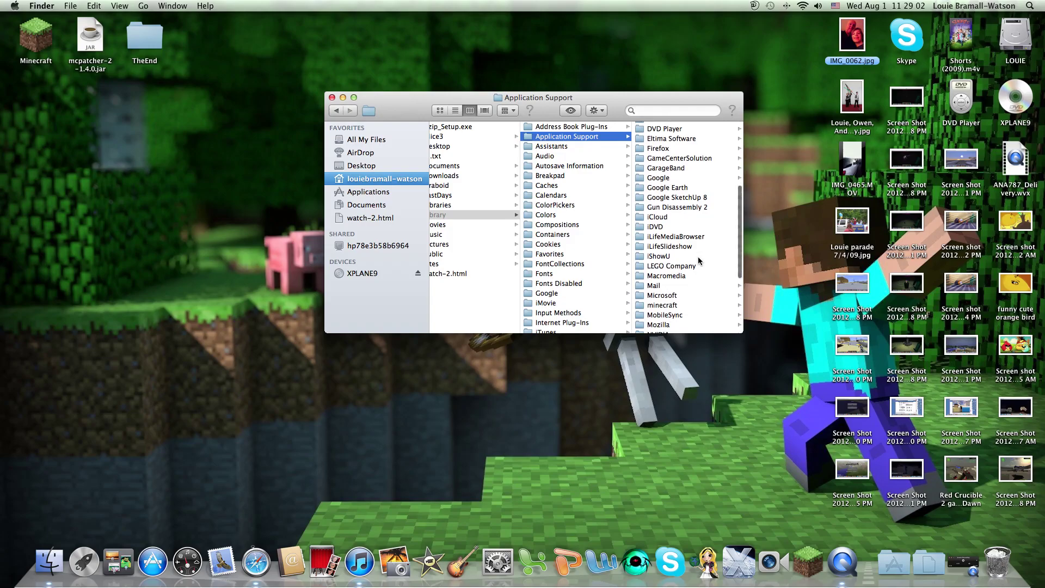
{"action": "left_click", "coordinate": [663, 304]}
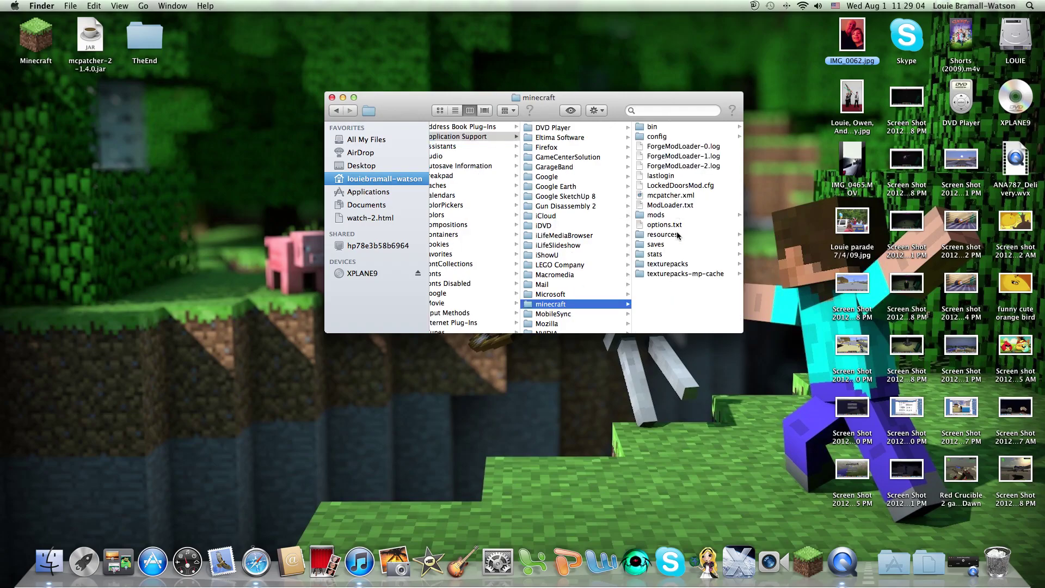
{"action": "left_click", "coordinate": [675, 265]}
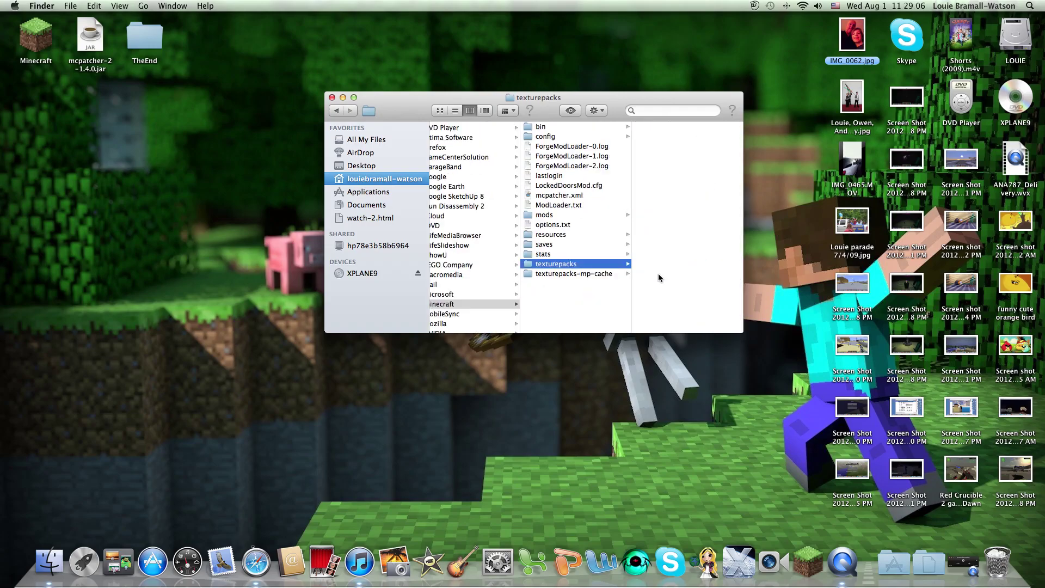
{"action": "left_click", "coordinate": [590, 274]}
{"action": "left_click", "coordinate": [590, 265]}
Move the TheEnd folder from the desktop into the texturepacks folder.
{"action": "left_click", "coordinate": [160, 43]}
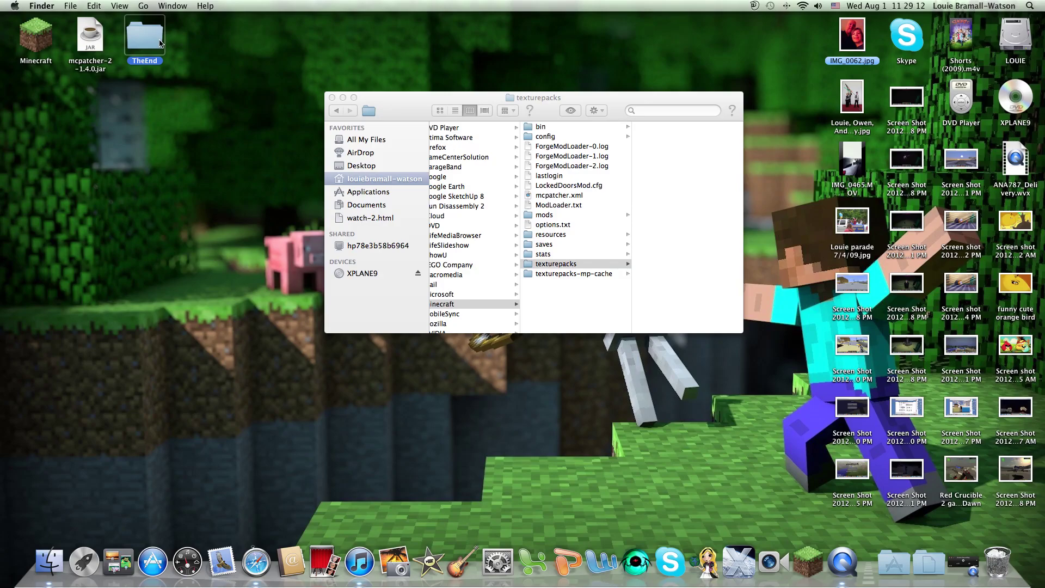
{"action": "double_click", "coordinate": [159, 43]}
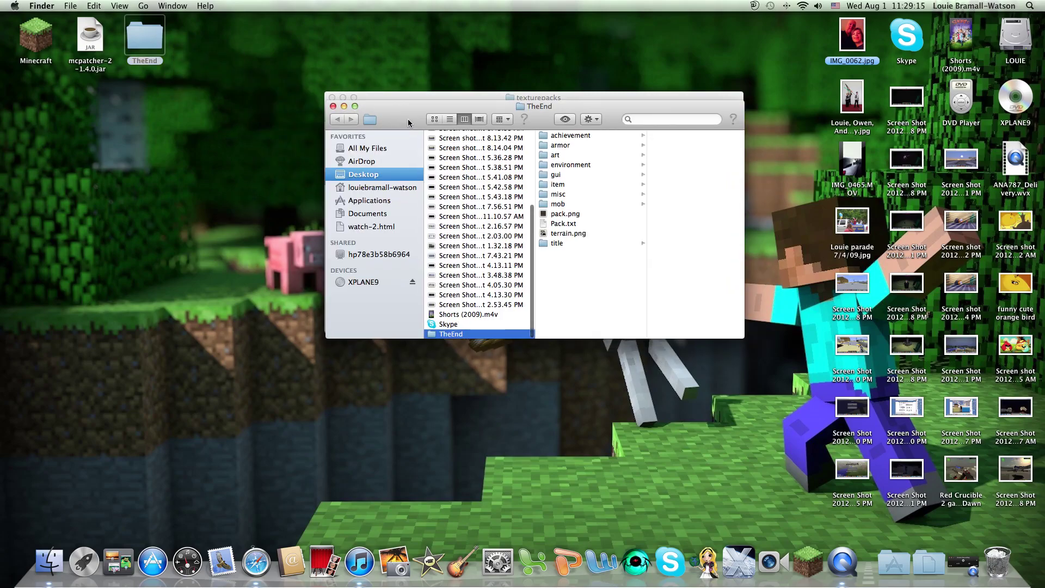
{"action": "left_click_drag", "start_coordinate": [409, 122], "coordinate": [37, 139]}
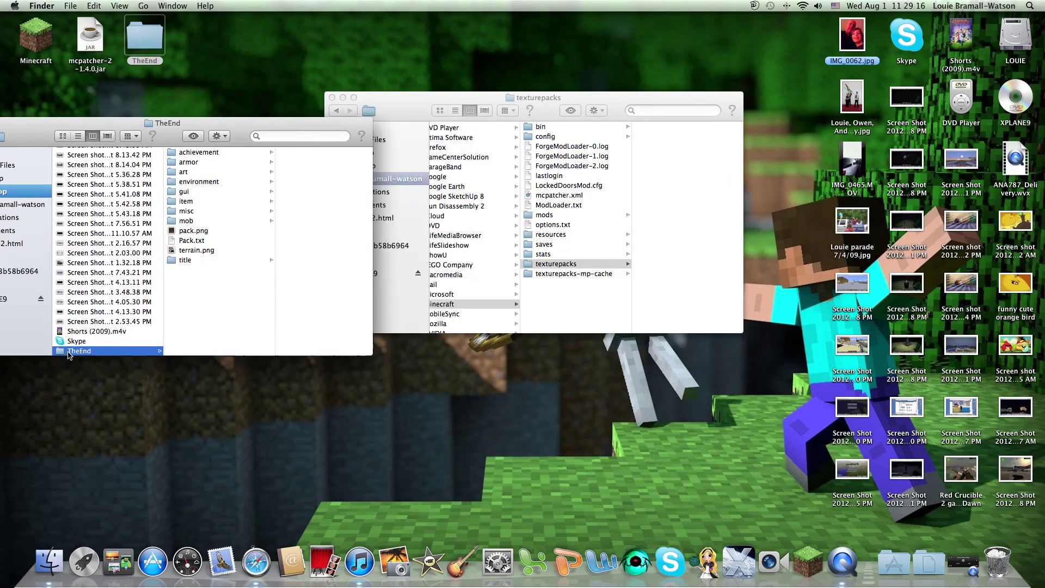
{"action": "left_click_drag", "start_coordinate": [69, 355], "coordinate": [685, 164]}
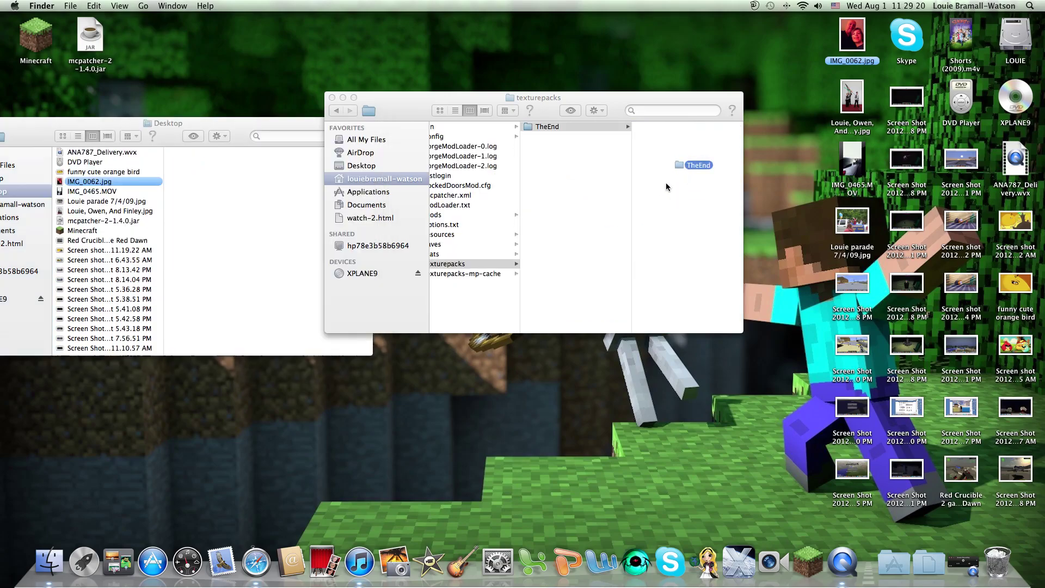
{"action": "left_click_drag", "start_coordinate": [624, 92], "coordinate": [674, 89]}
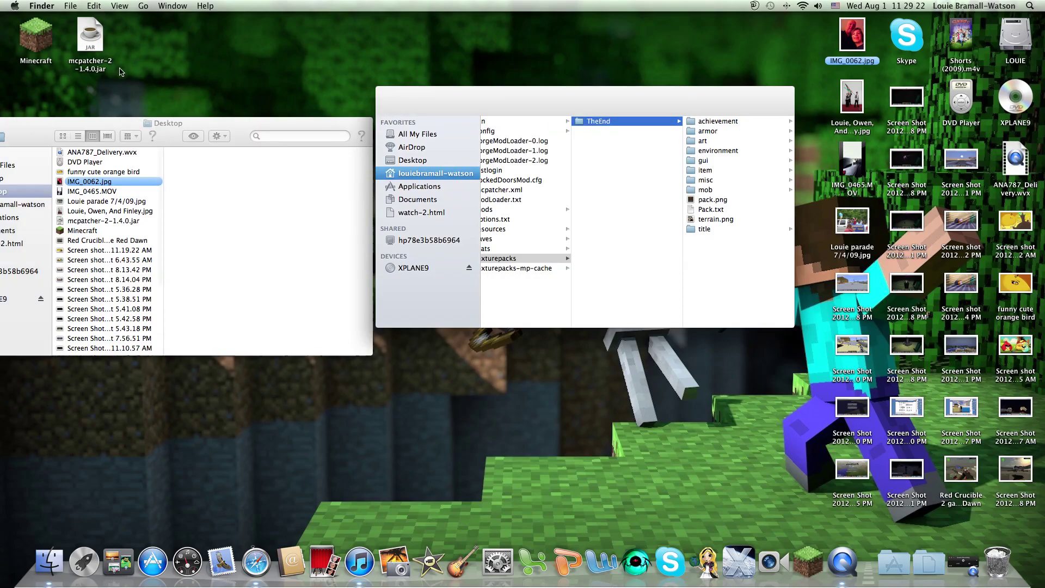
{"action": "left_click", "coordinate": [96, 44]}
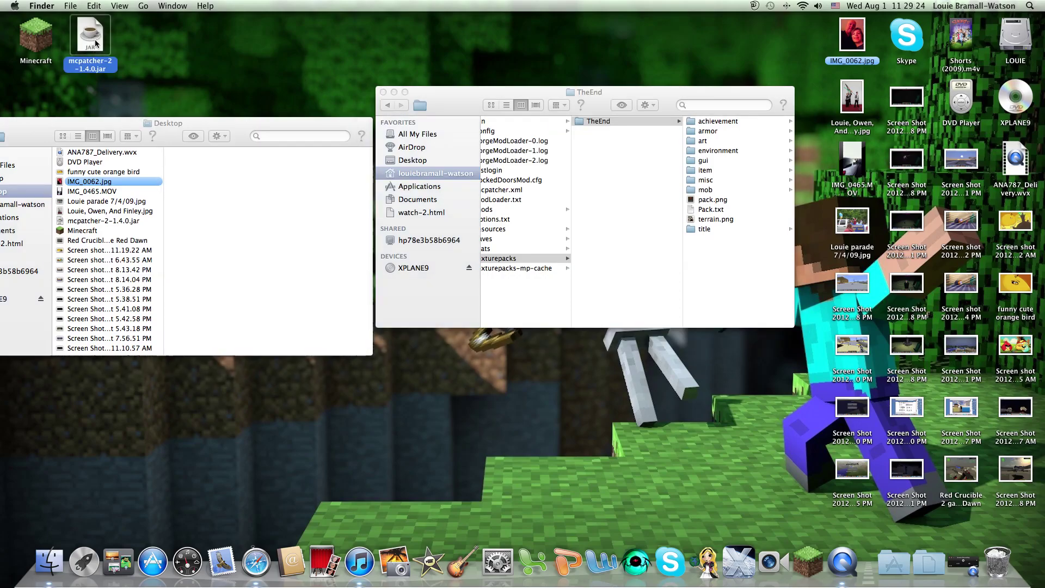
Run MCPatcher, patch minecraft.jar with HD Textures and the other checked mods, then quit it.
{"action": "double_click", "coordinate": [96, 43]}
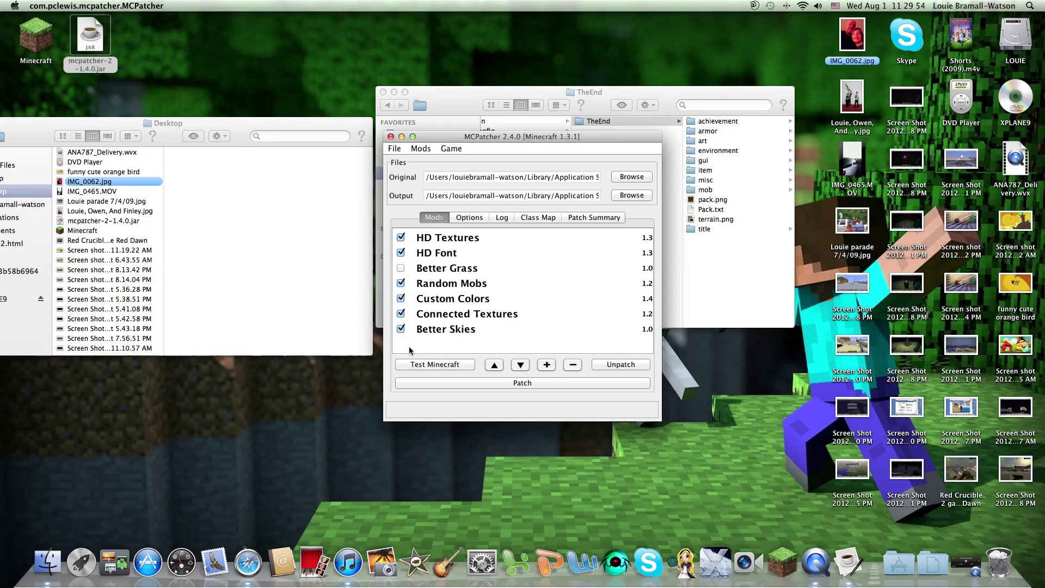
{"action": "left_click", "coordinate": [403, 241]}
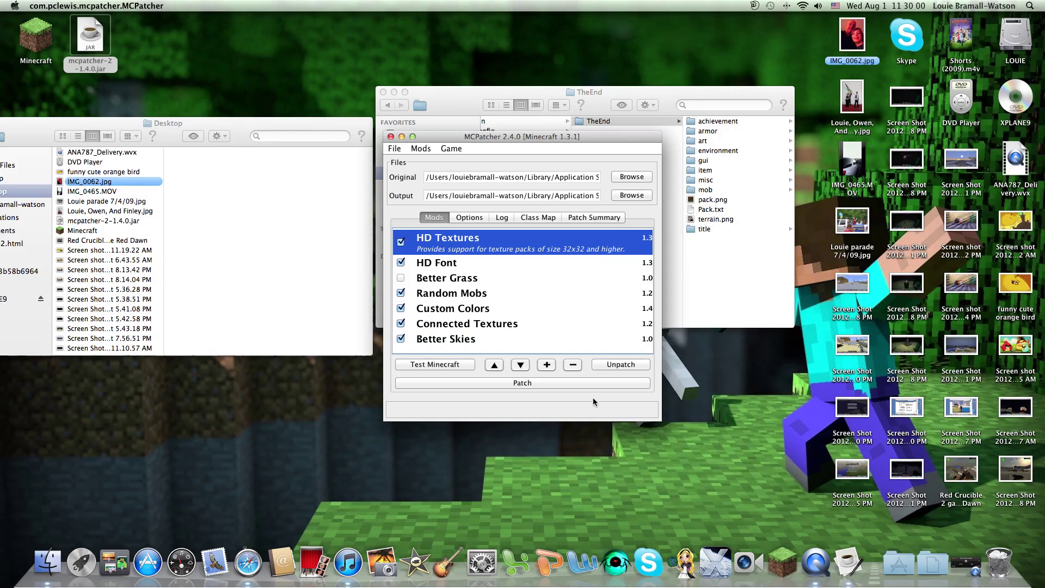
{"action": "left_click", "coordinate": [580, 383]}
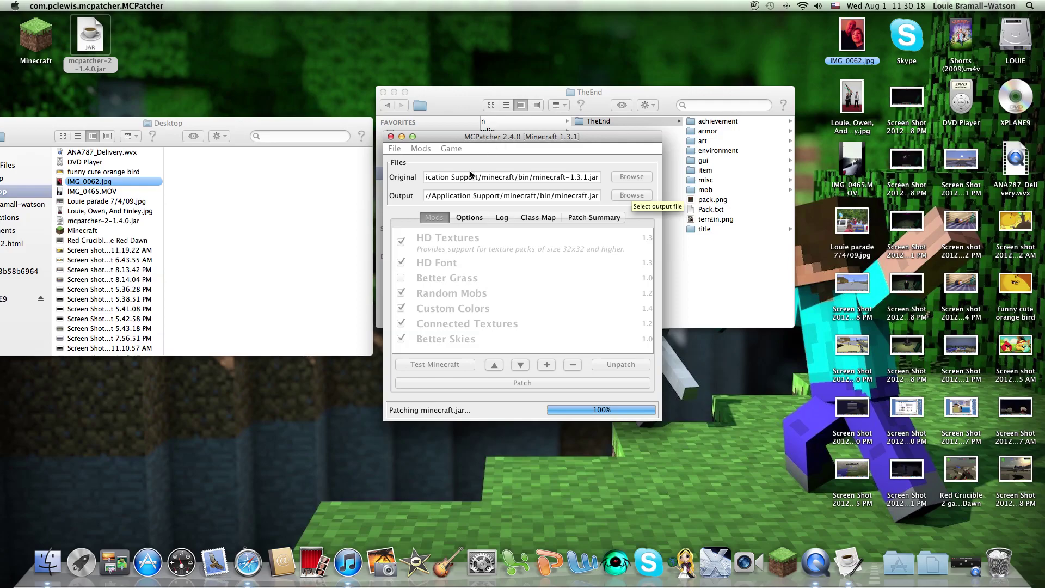
{"action": "left_click_drag", "start_coordinate": [440, 137], "coordinate": [487, 90]}
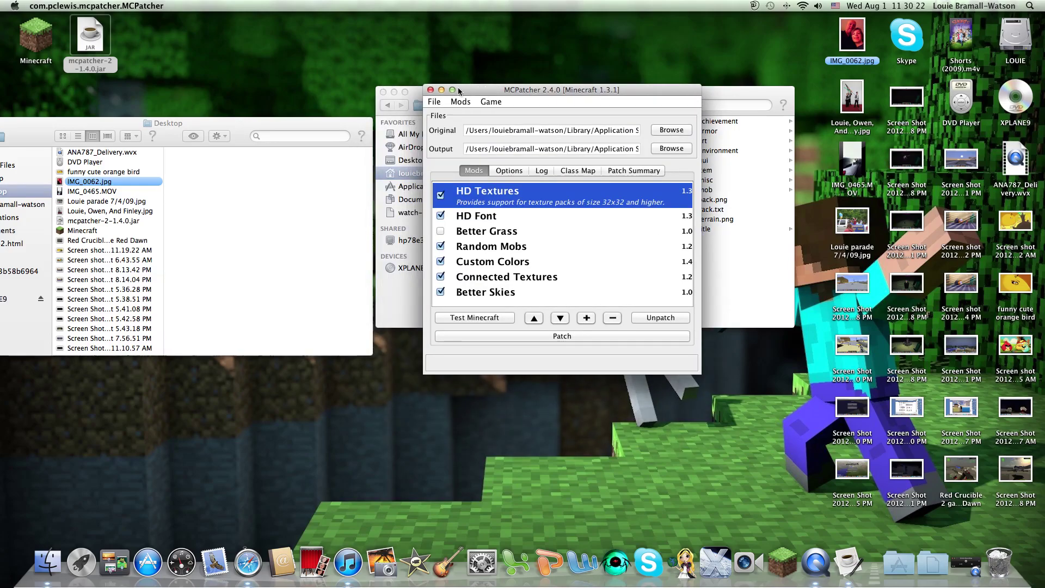
{"action": "left_click", "coordinate": [430, 90]}
{"action": "left_click_drag", "start_coordinate": [454, 93], "coordinate": [464, 83]}
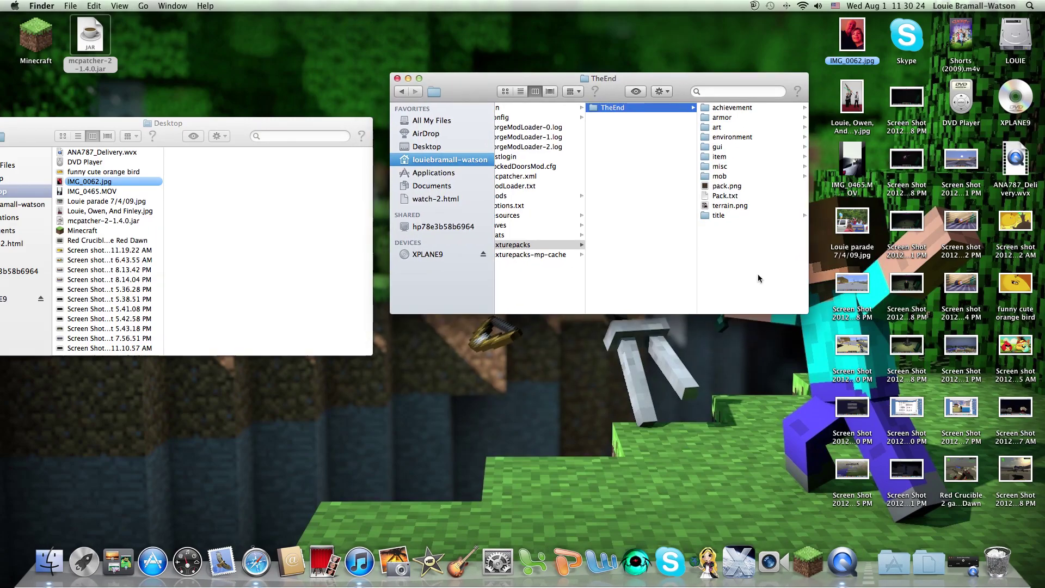
Launch Minecraft, log in, and select TheEnd as the active texture pack.
{"action": "left_click", "coordinate": [814, 555]}
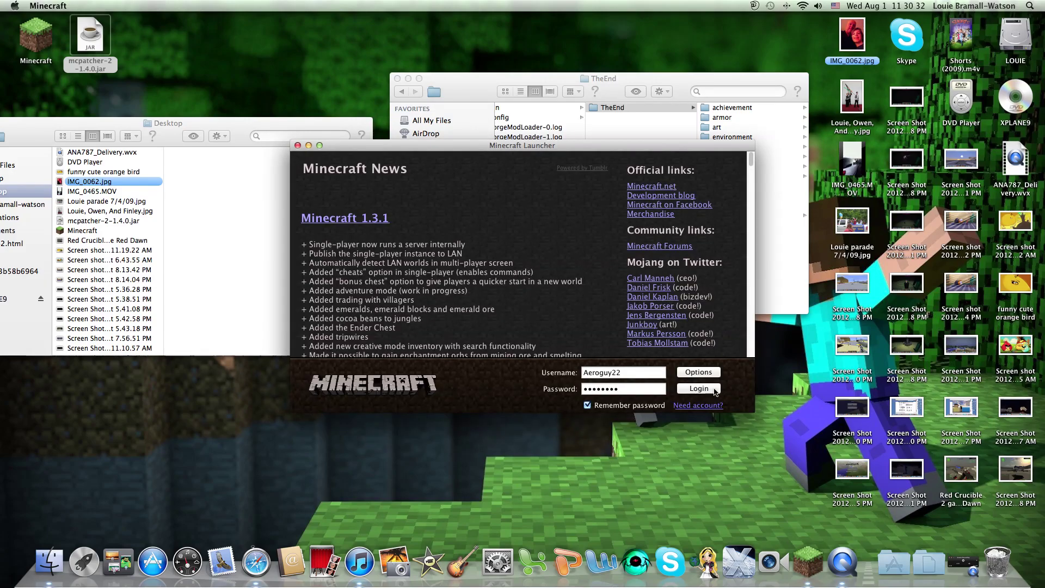
{"action": "left_click", "coordinate": [715, 392]}
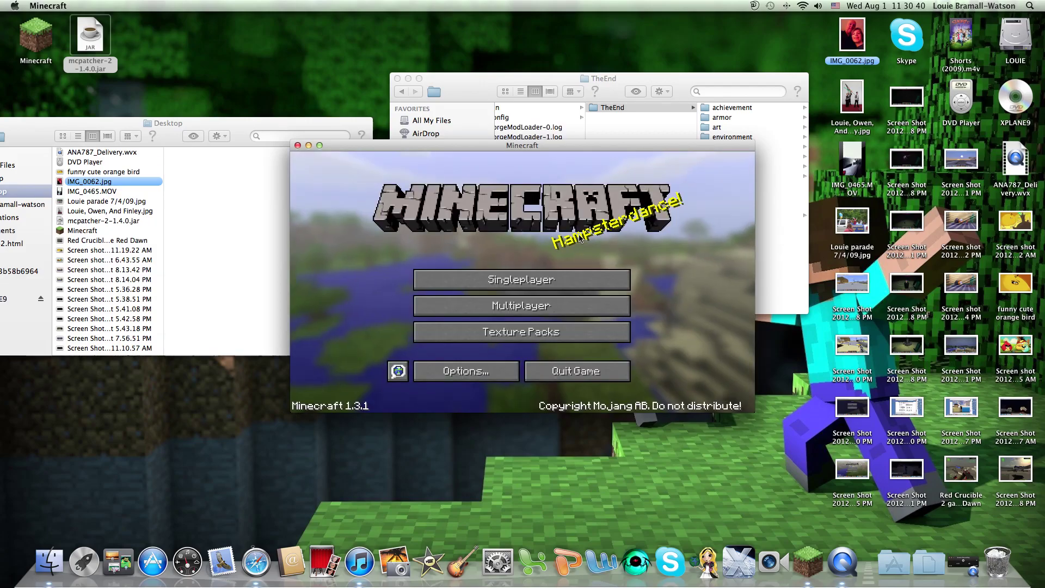
{"action": "left_click", "coordinate": [549, 335]}
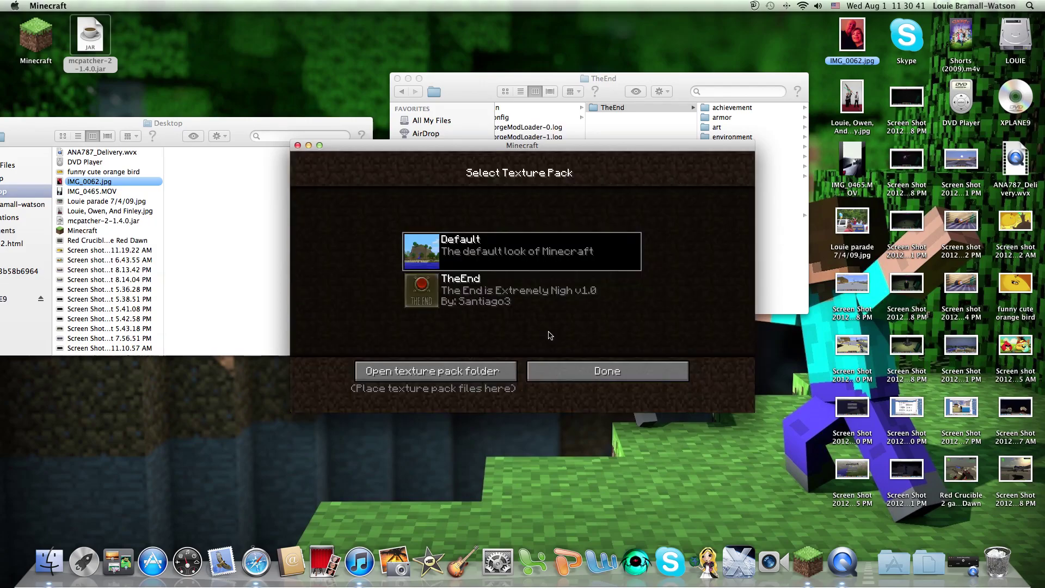
{"action": "left_click", "coordinate": [517, 291]}
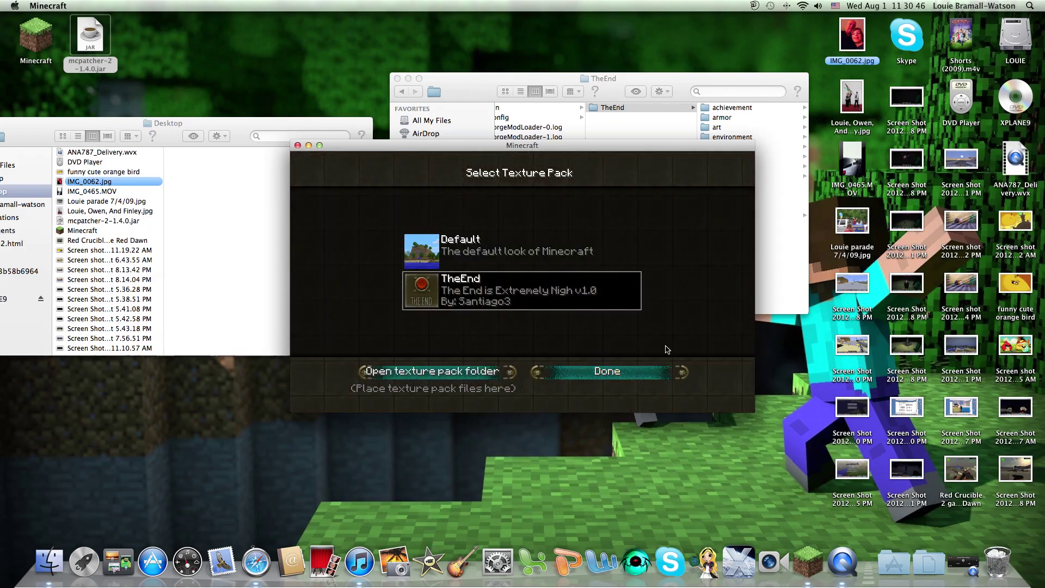
{"action": "left_click", "coordinate": [620, 375]}
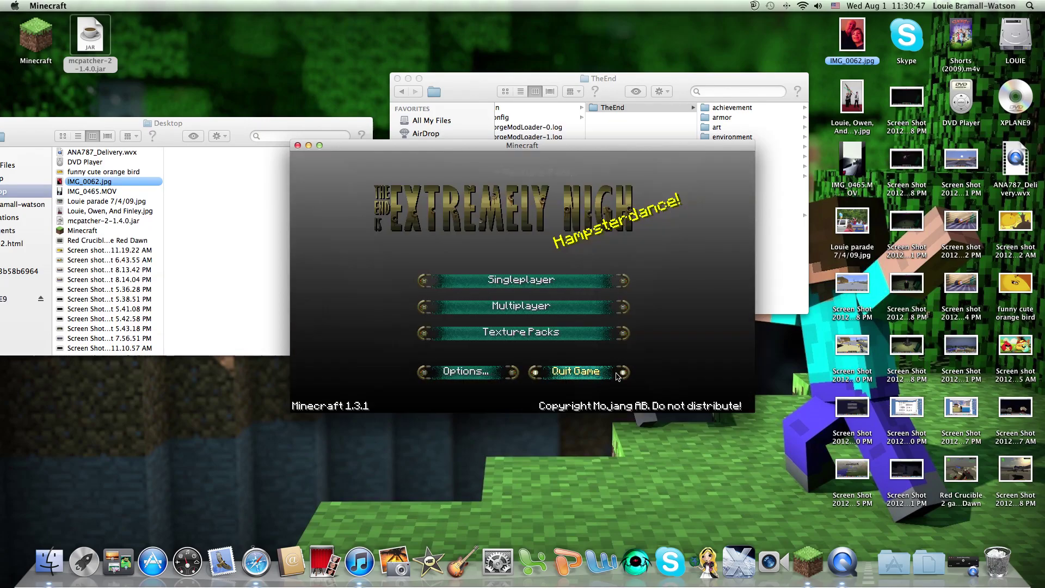
Load the singleplayer World map.
{"action": "left_click", "coordinate": [543, 282]}
{"action": "scroll", "coordinate": [525, 280], "scroll_direction": "down", "scroll_amount": 1}
{"action": "left_click", "coordinate": [471, 238]}
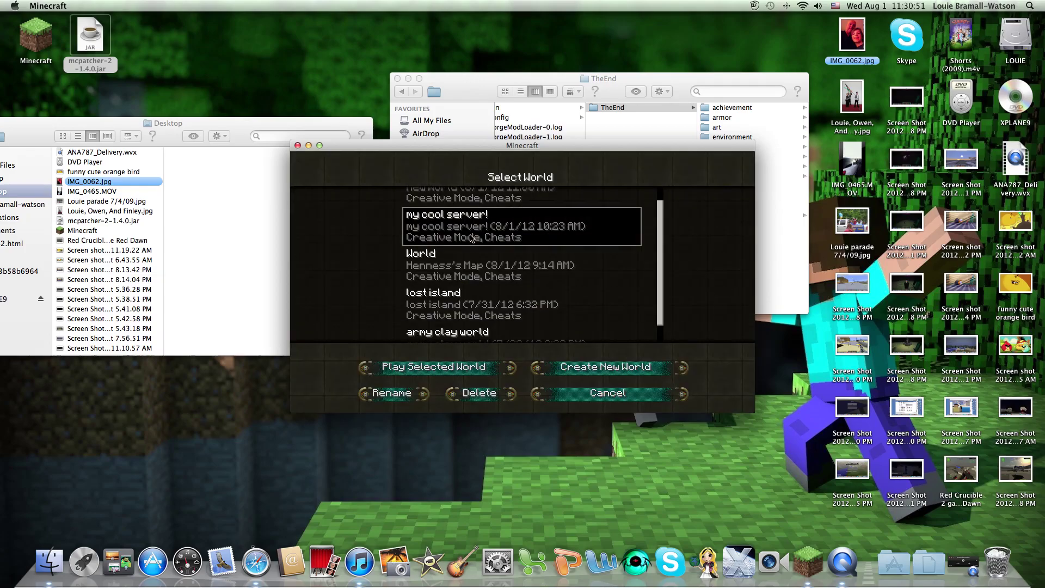
{"action": "scroll", "coordinate": [481, 263], "scroll_direction": "up", "scroll_amount": 1}
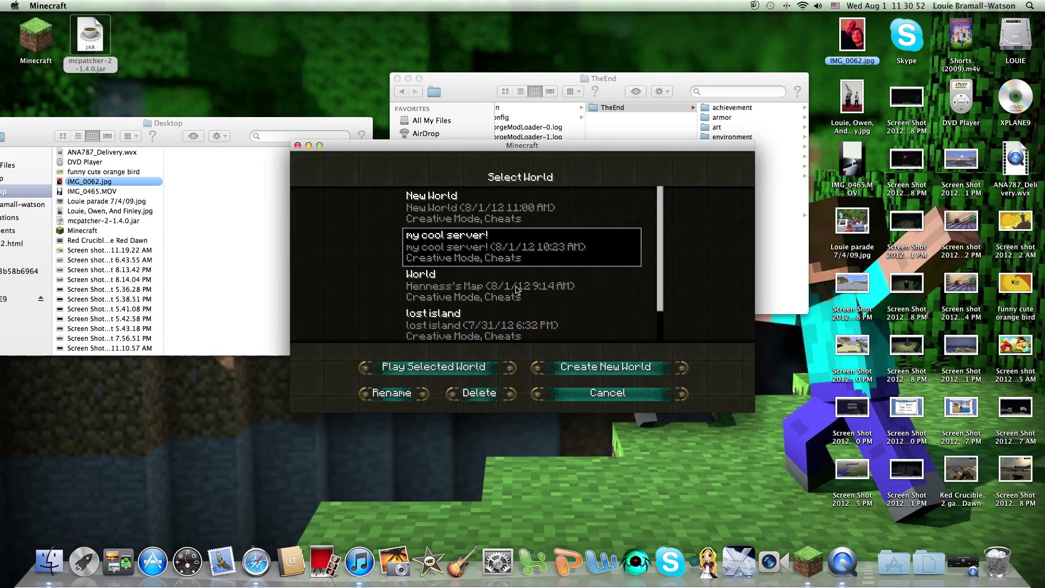
{"action": "left_click", "coordinate": [486, 201]}
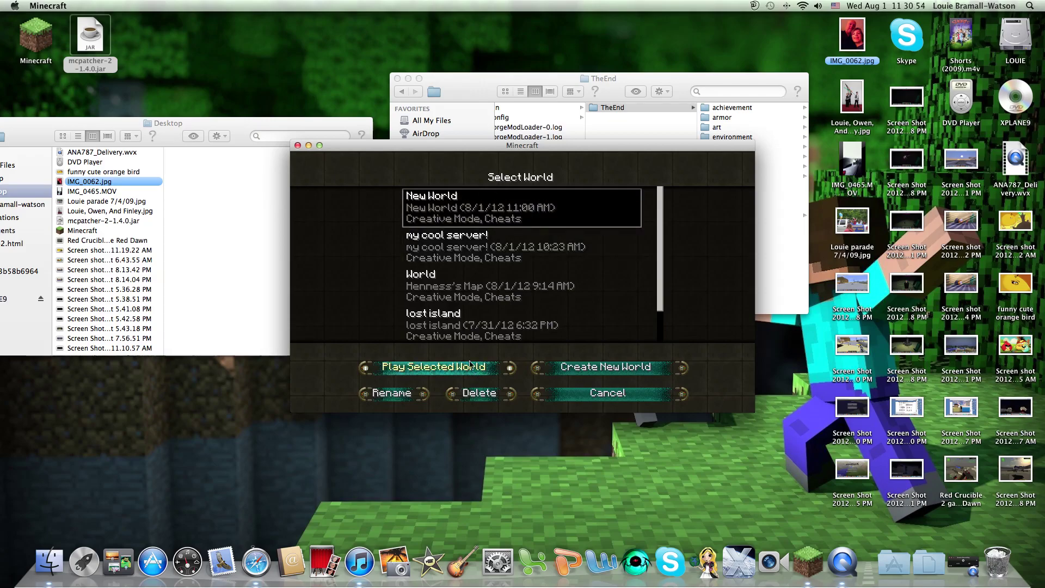
{"action": "scroll", "coordinate": [479, 272], "scroll_direction": "down", "scroll_amount": 1}
{"action": "scroll", "coordinate": [479, 272], "scroll_direction": "up", "scroll_amount": 1}
{"action": "left_click", "coordinate": [480, 277]}
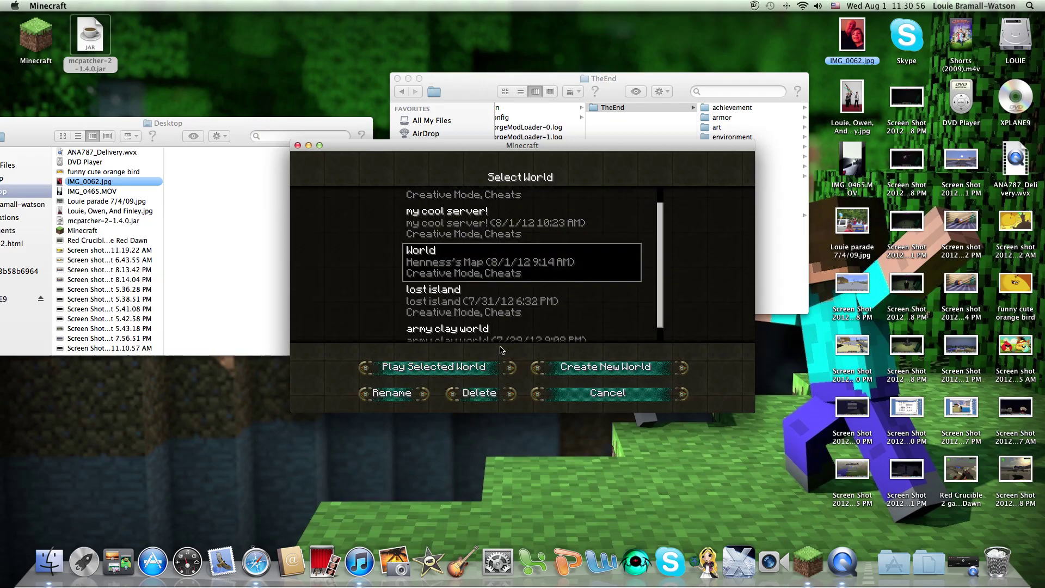
{"action": "left_click", "coordinate": [478, 366]}
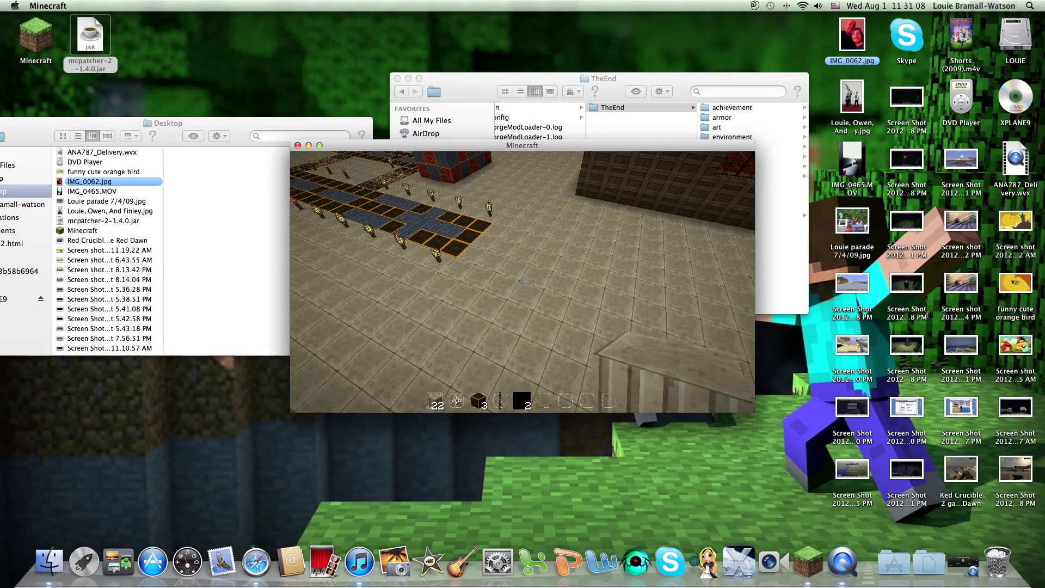
Walk toward the sign and lamp to view the TheEnd textures, then quit Minecraft.
{"action": "key", "text": "w"}
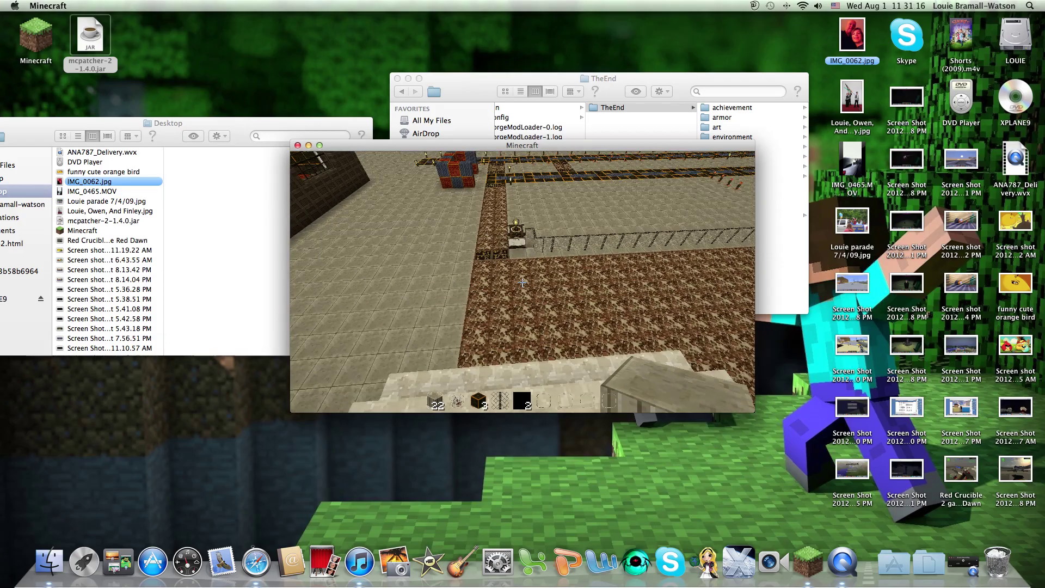
{"action": "key", "text": "w"}
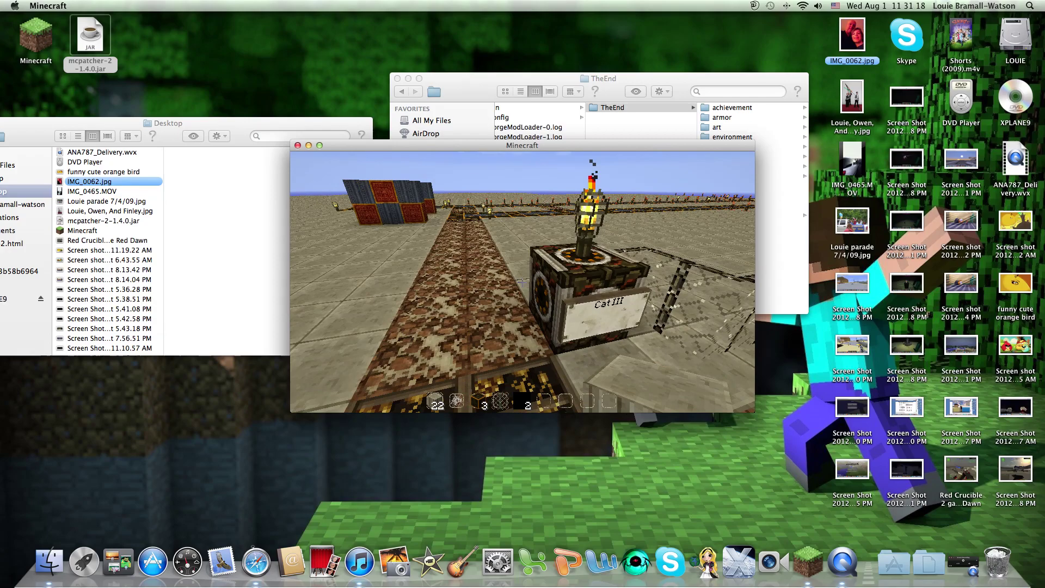
{"action": "key", "text": "Escape"}
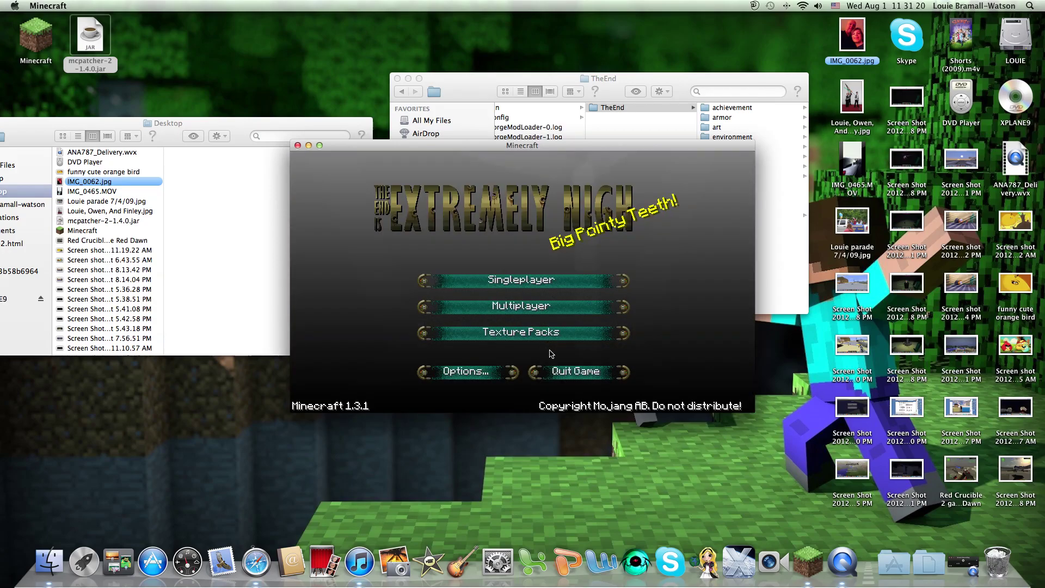
{"action": "left_click", "coordinate": [557, 375]}
{"action": "left_click_drag", "start_coordinate": [275, 125], "coordinate": [221, 79]}
{"action": "left_click_drag", "start_coordinate": [510, 84], "coordinate": [501, 67]}
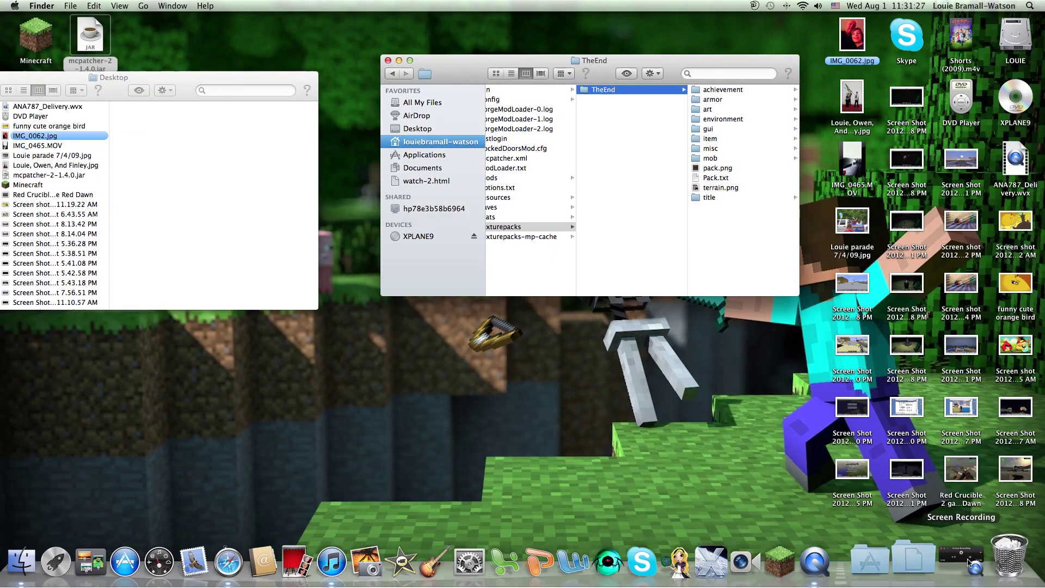